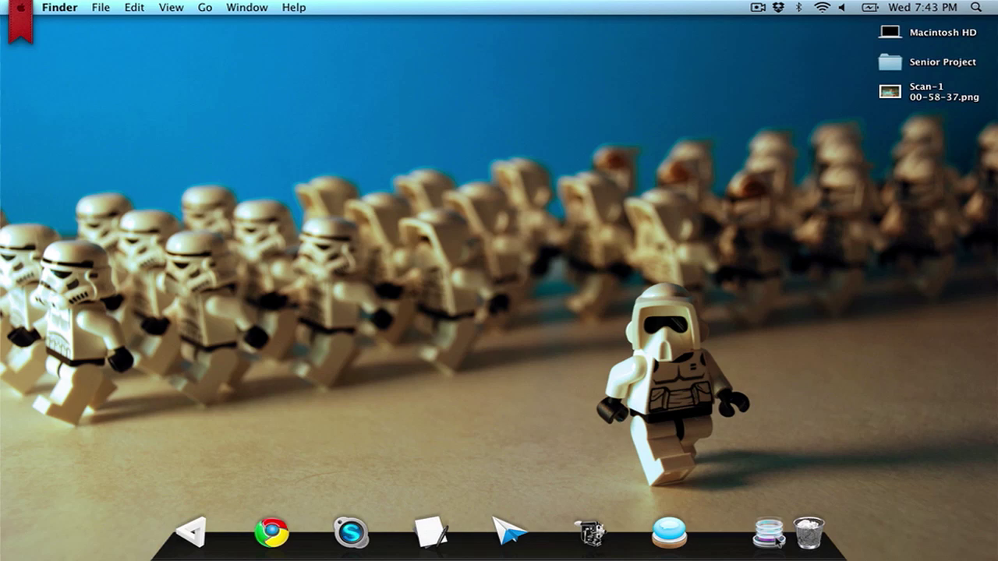
# Preview the desktop image Scan-1 00-58-37.png and share it through Dropzone's Dropbox destination
pyautogui.click(769, 534)
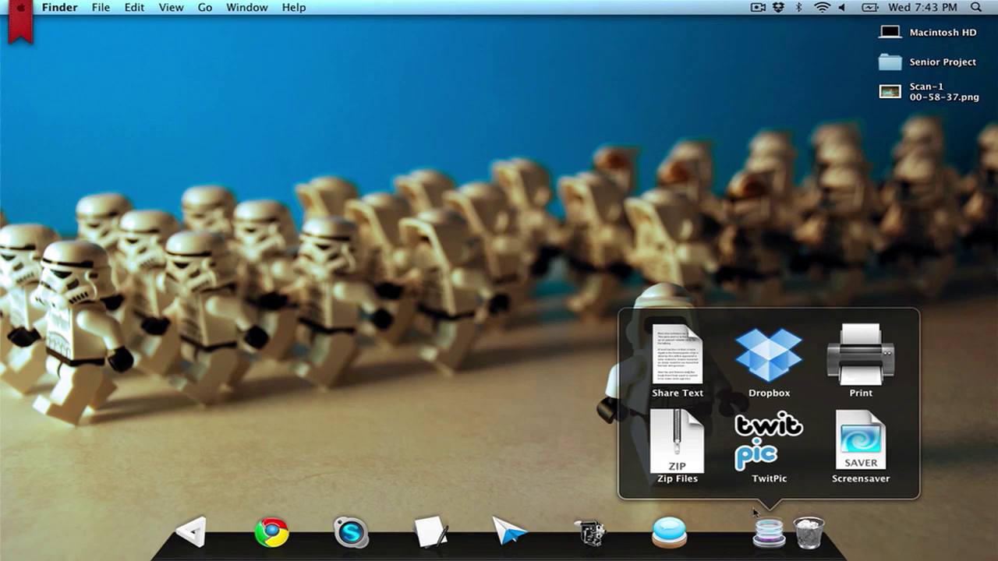
pyautogui.click(769, 530)
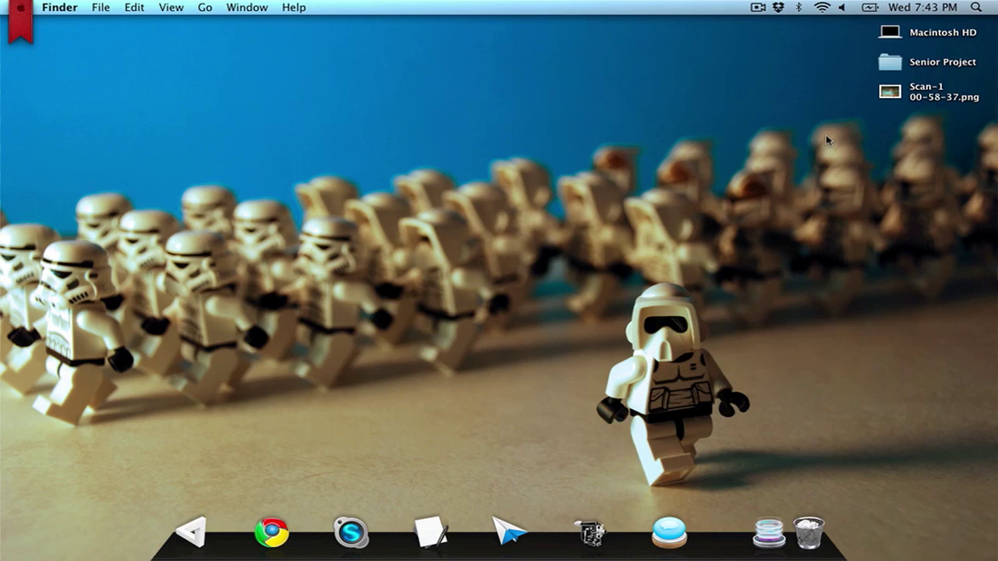
pyautogui.click(897, 92)
pyautogui.press('space')
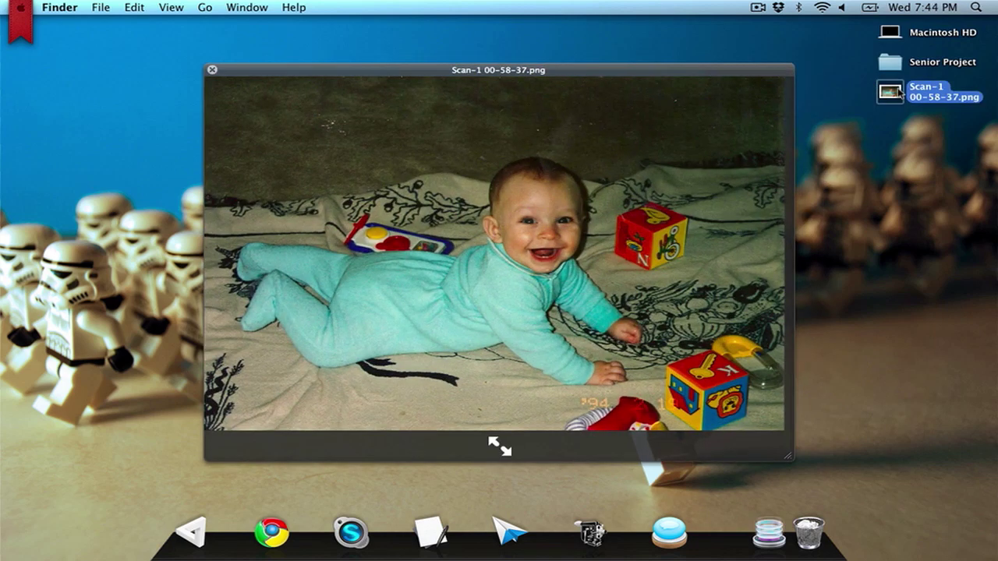
pyautogui.press('space')
pyautogui.moveTo(898, 92); pyautogui.dragTo(770, 370)
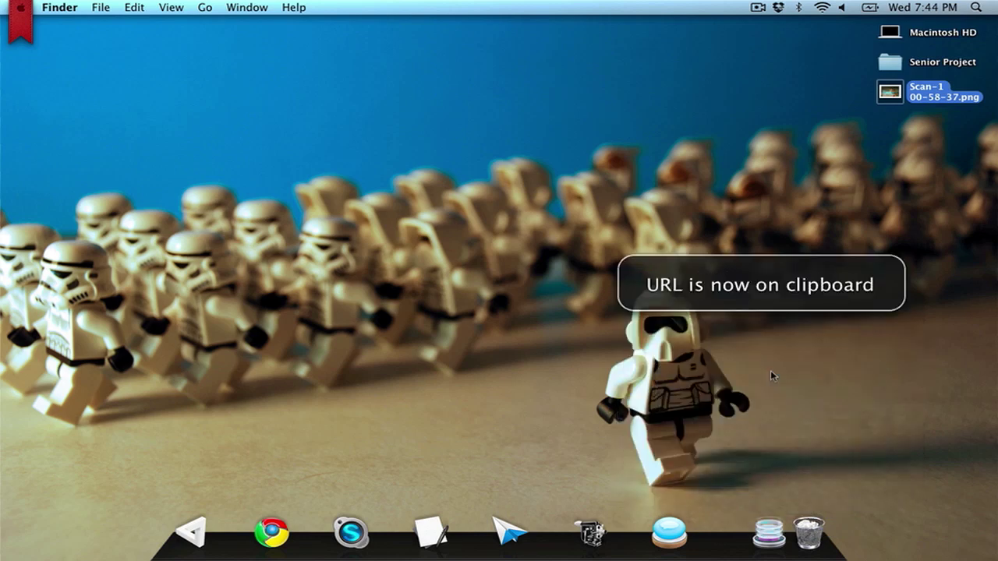
# Check the copied share link by pasting it into a blank TextEdit document, and quit TextEdit without saving
pyautogui.click(427, 550)
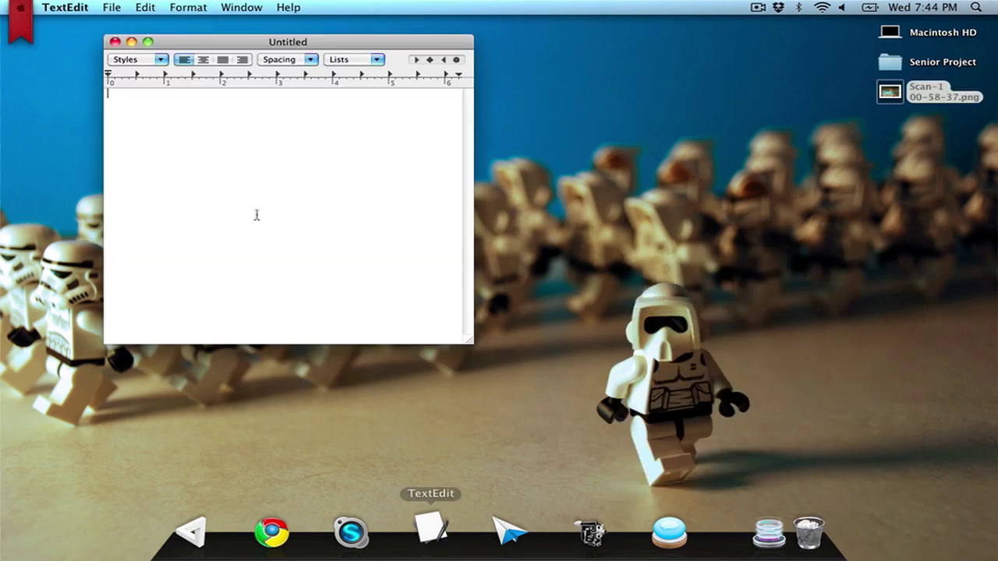
pyautogui.press('super+v')
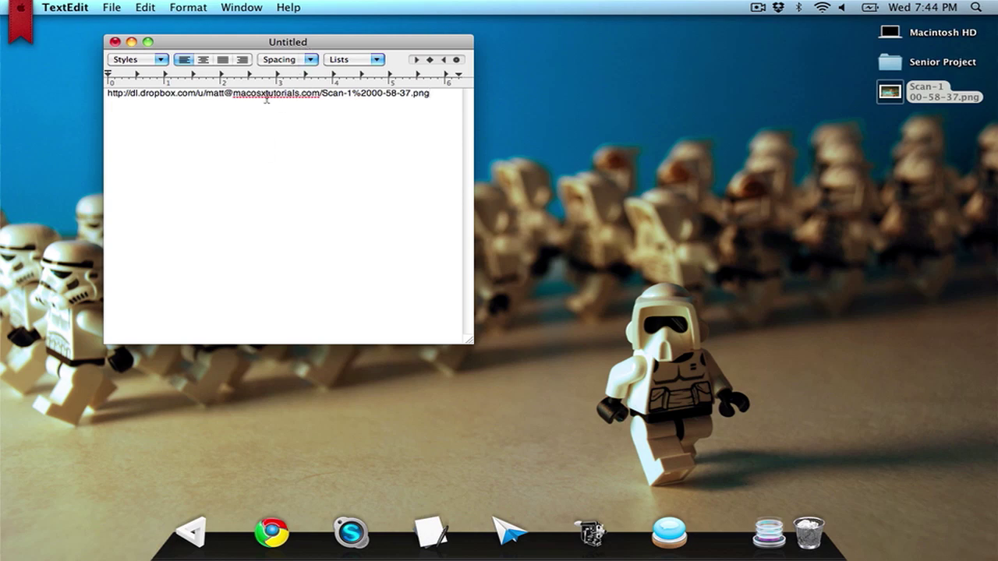
pyautogui.press('super+q')
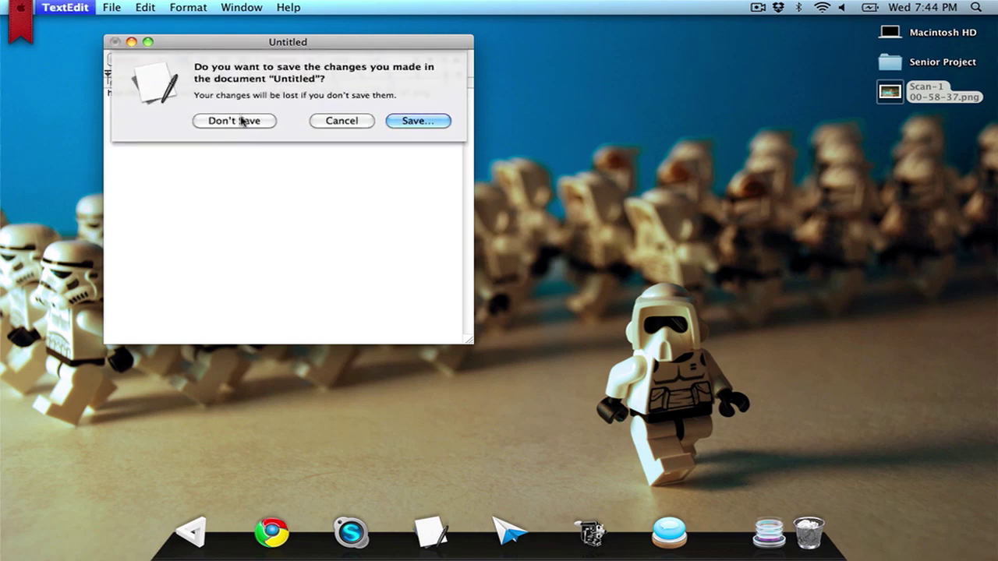
pyautogui.click(242, 121)
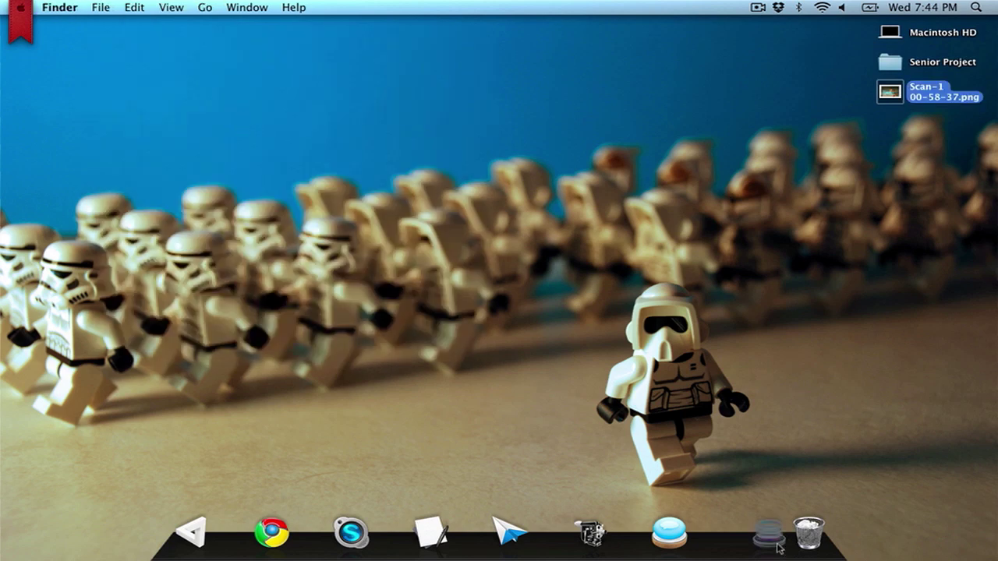
# Open Dropzone's preferences at the list of configured destinations
pyautogui.click(769, 530)
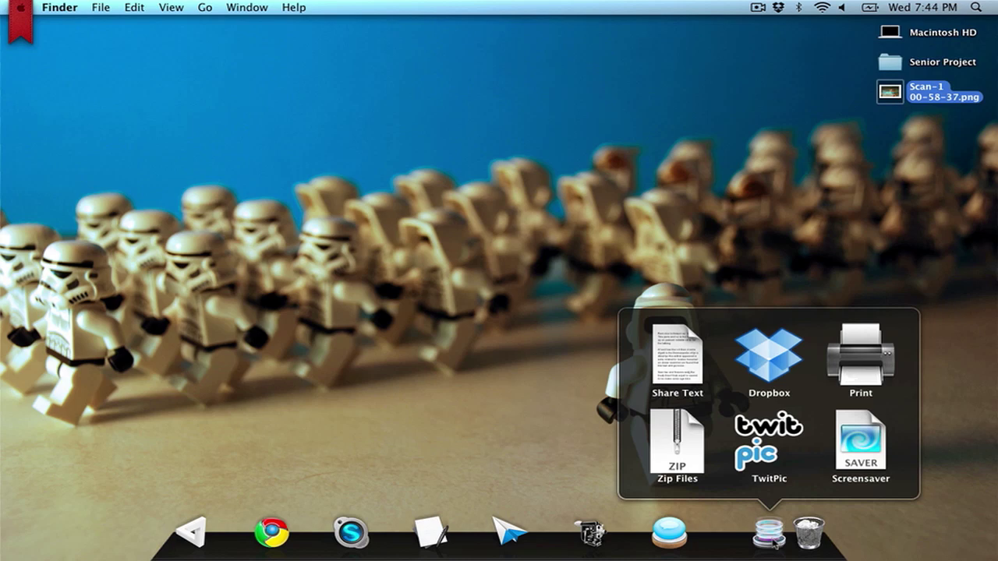
pyautogui.rightClick(775, 538)
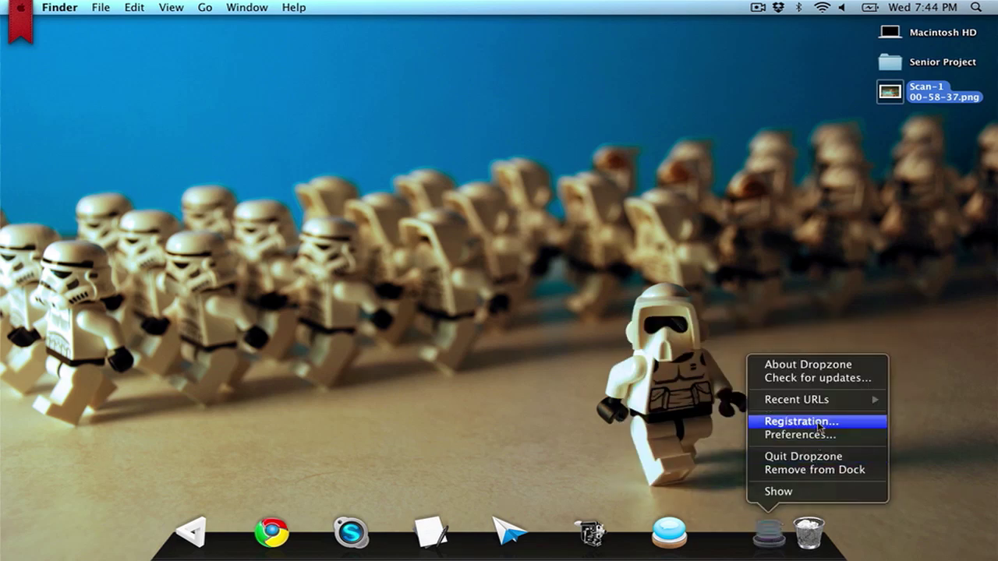
pyautogui.click(818, 436)
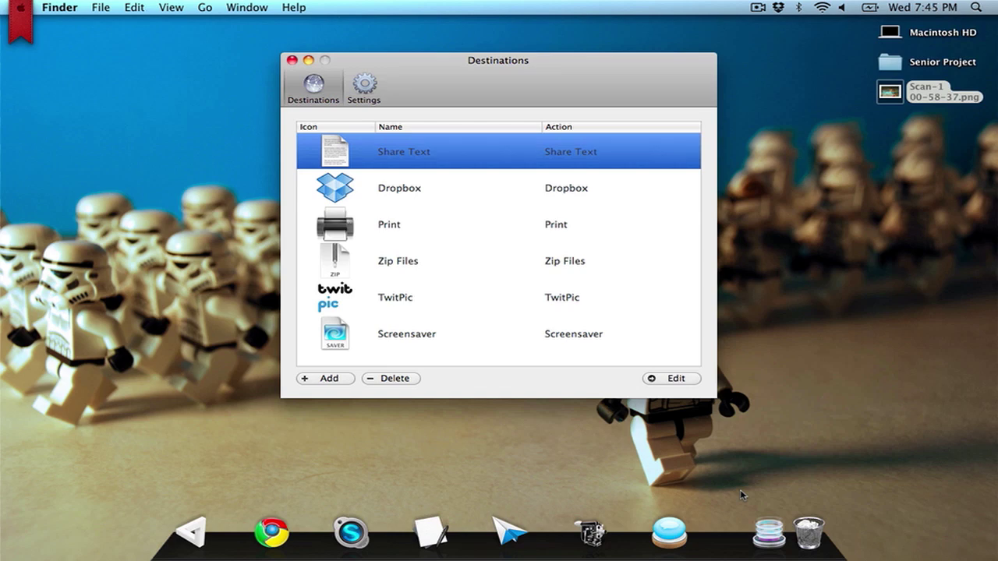
pyautogui.click(828, 321)
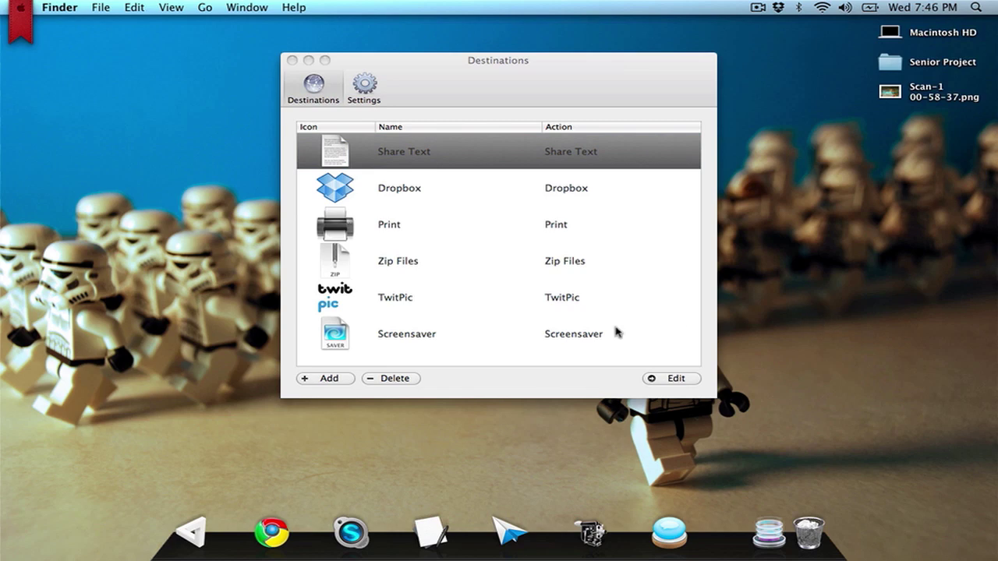
# Review the Dropbox destination's details and the actions it can use, and cancel without changing it
pyautogui.click(561, 194)
pyautogui.click(558, 191)
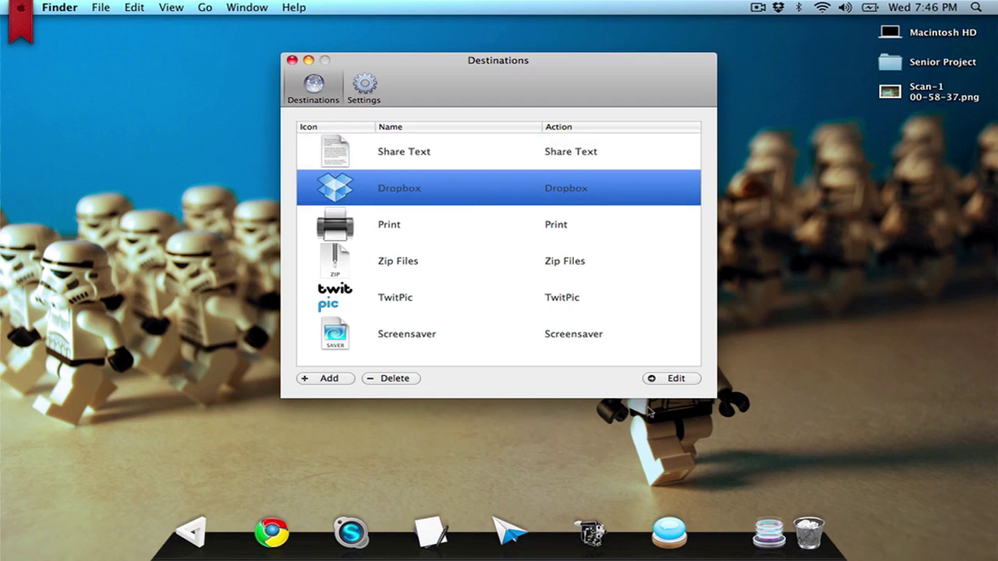
pyautogui.click(675, 380)
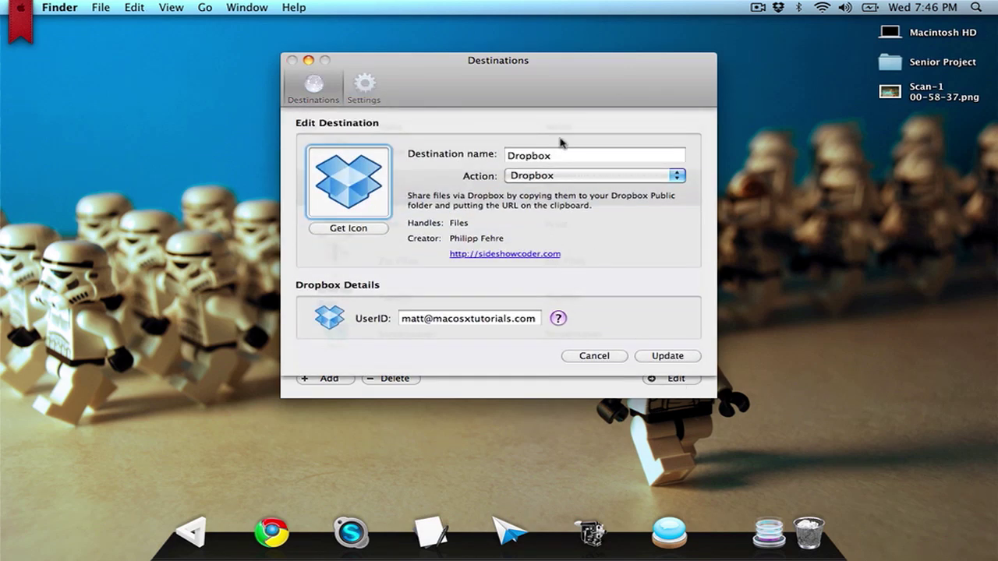
pyautogui.click(579, 177)
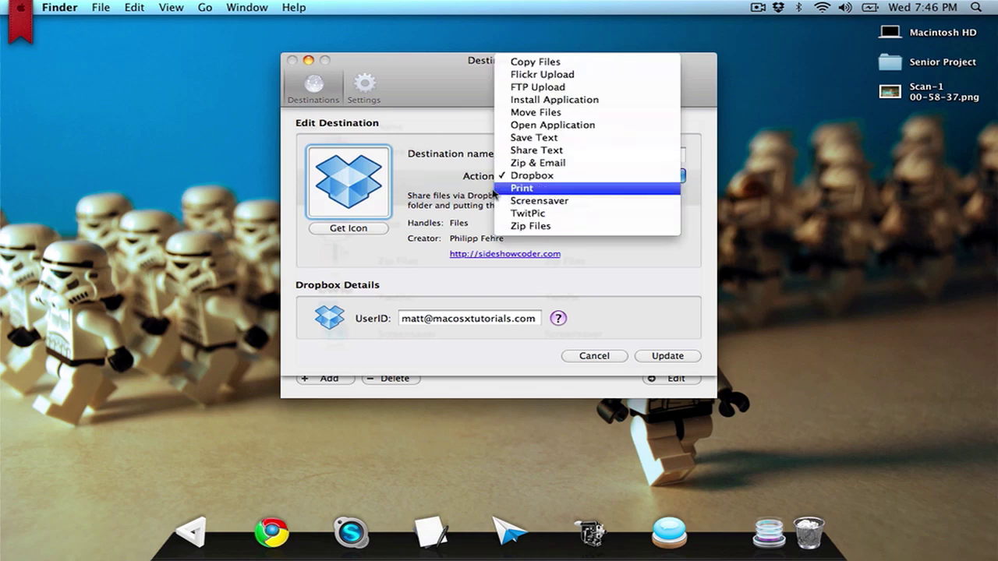
pyautogui.click(438, 174)
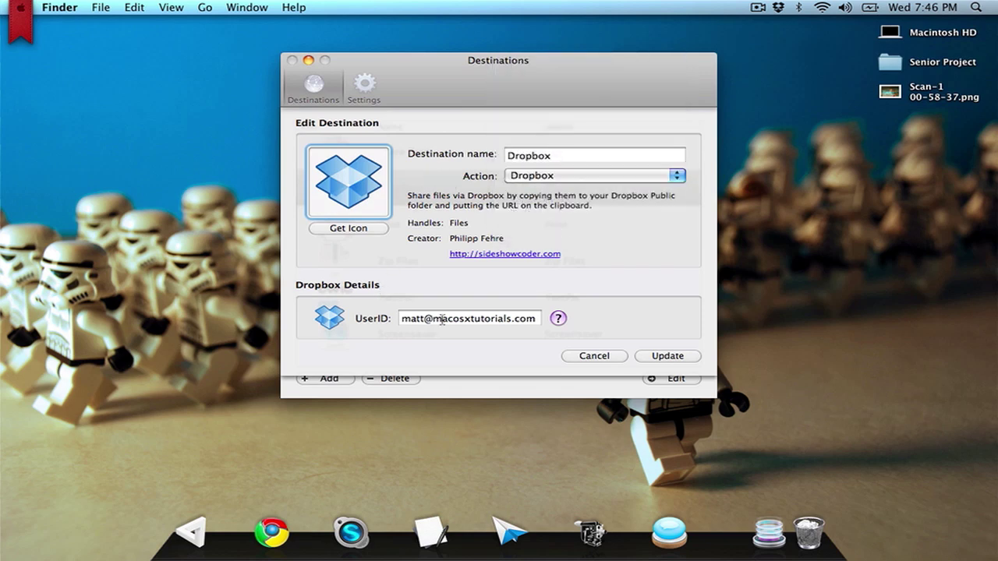
pyautogui.click(592, 355)
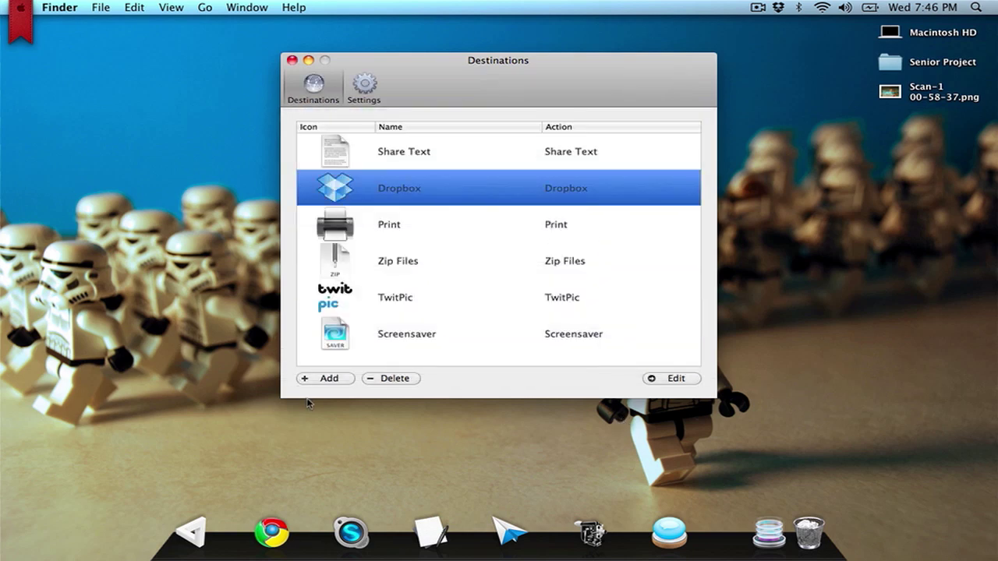
# Examine the actions offered for a new destination, and cancel without adding one
pyautogui.click(322, 379)
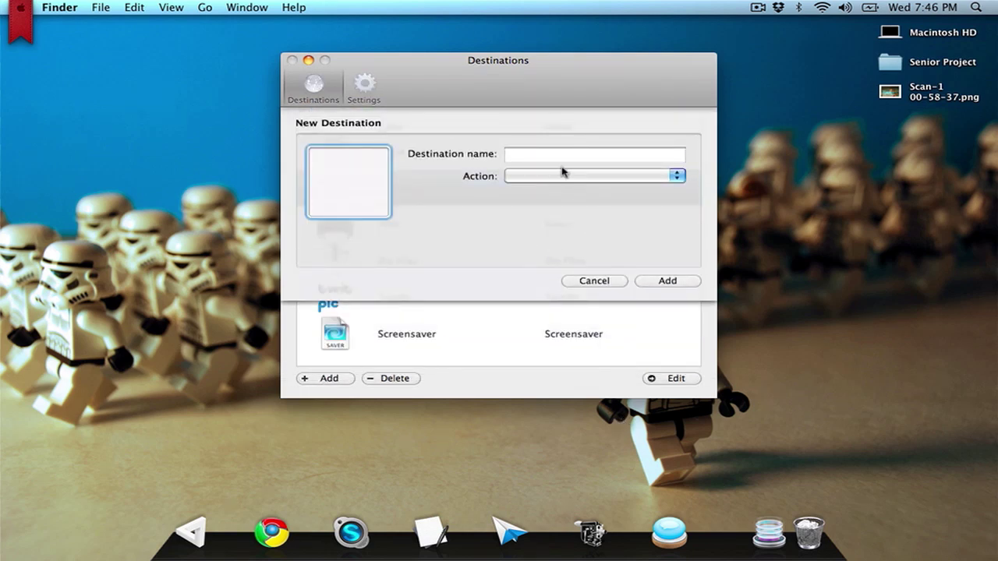
pyautogui.click(545, 180)
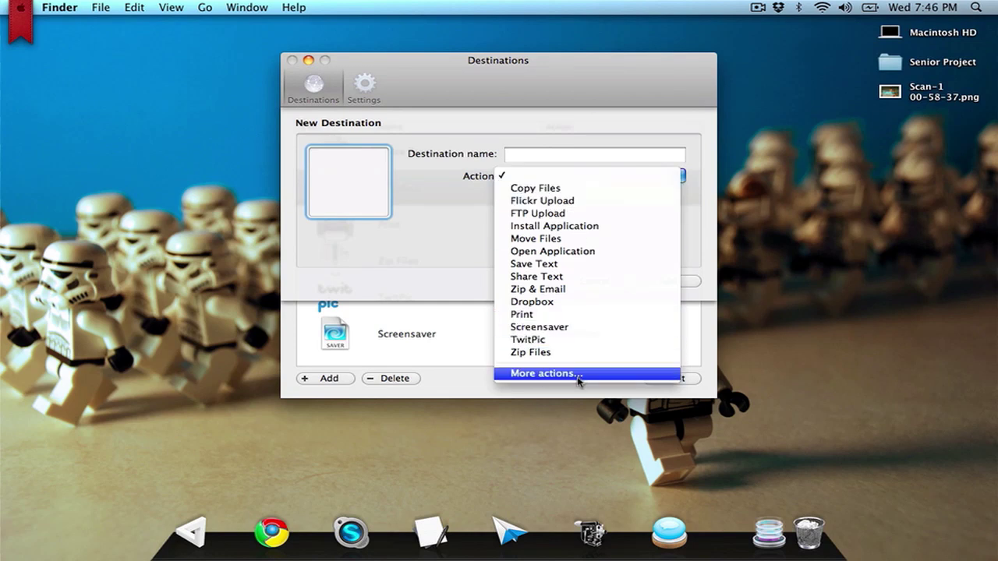
pyautogui.click(464, 278)
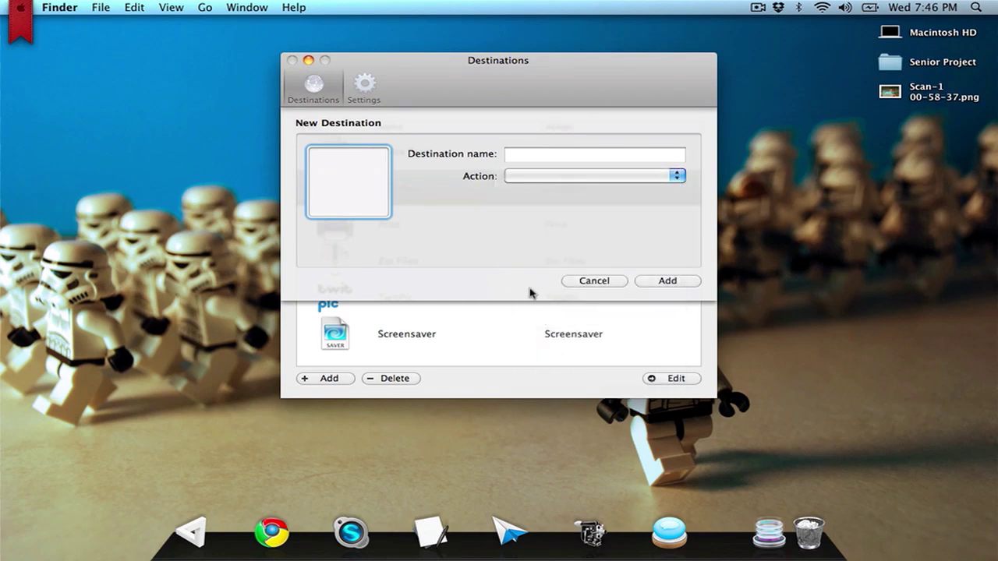
pyautogui.click(572, 283)
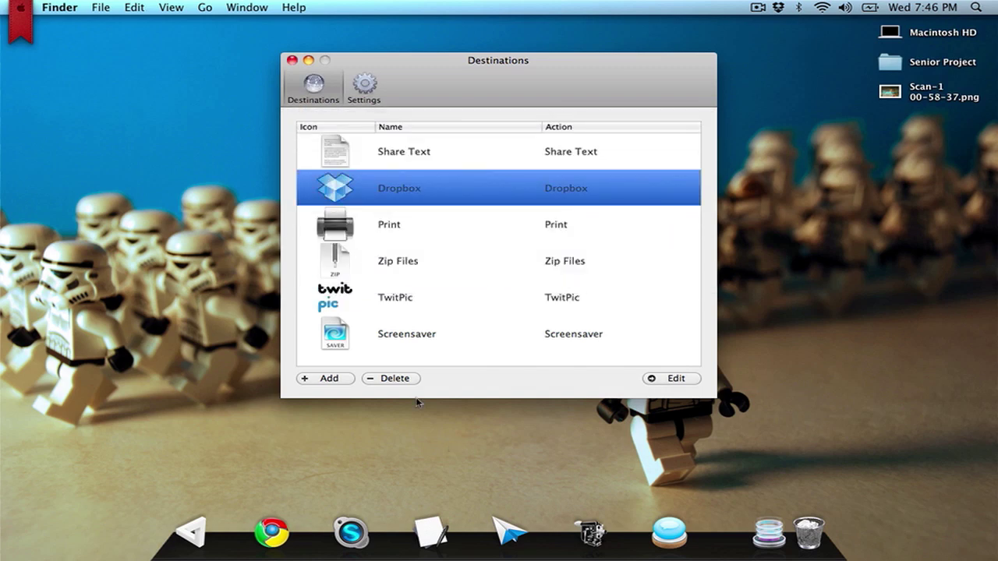
# Slightly reduce Dropzone's grid icon size in its settings with the grid shown, and close both the preferences and the grid
pyautogui.click(364, 87)
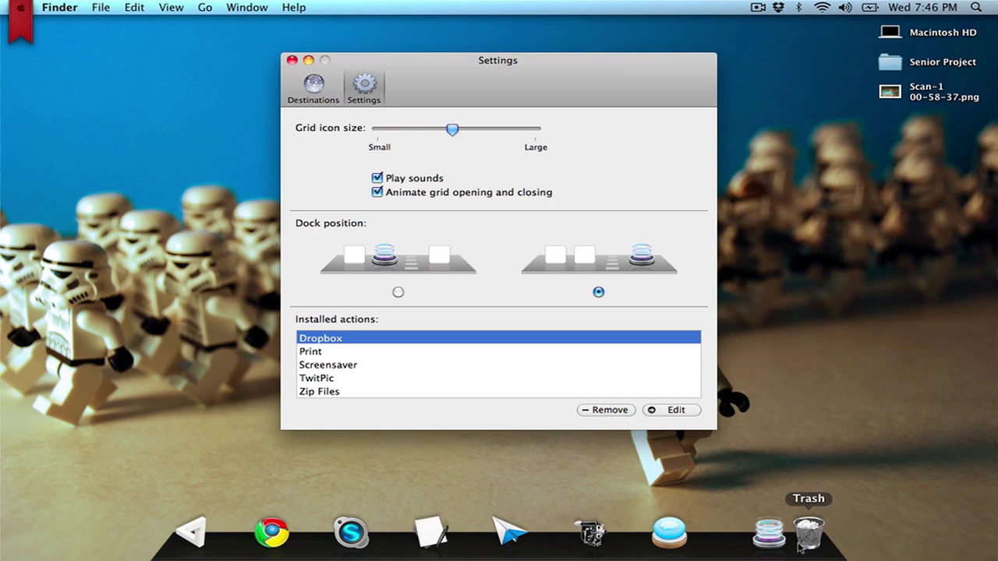
pyautogui.click(769, 537)
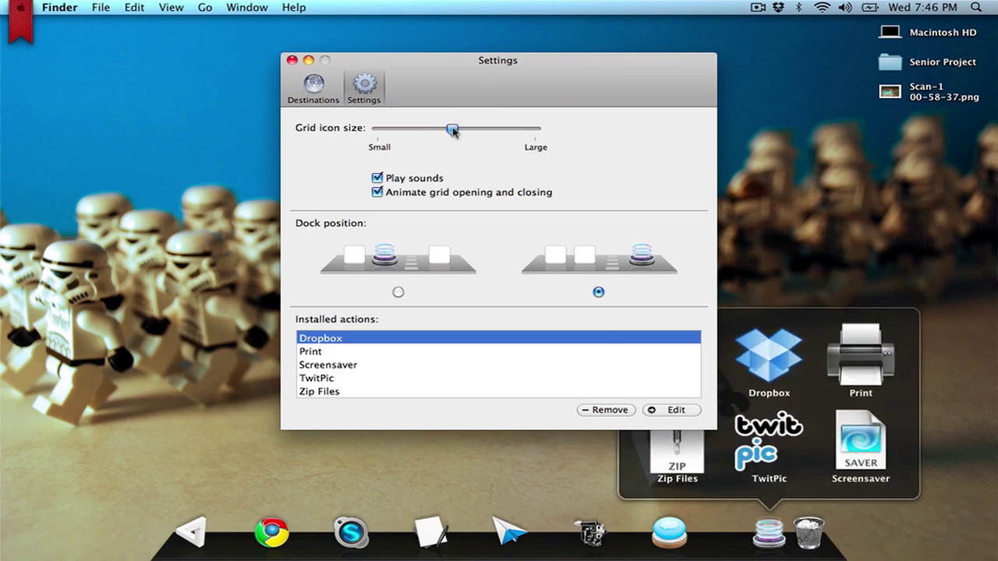
pyautogui.moveTo(452, 131)
pyautogui.mouseDown()
pyautogui.moveTo(381, 135)
pyautogui.moveTo(552, 127)
pyautogui.moveTo(444, 133)
pyautogui.mouseUp()
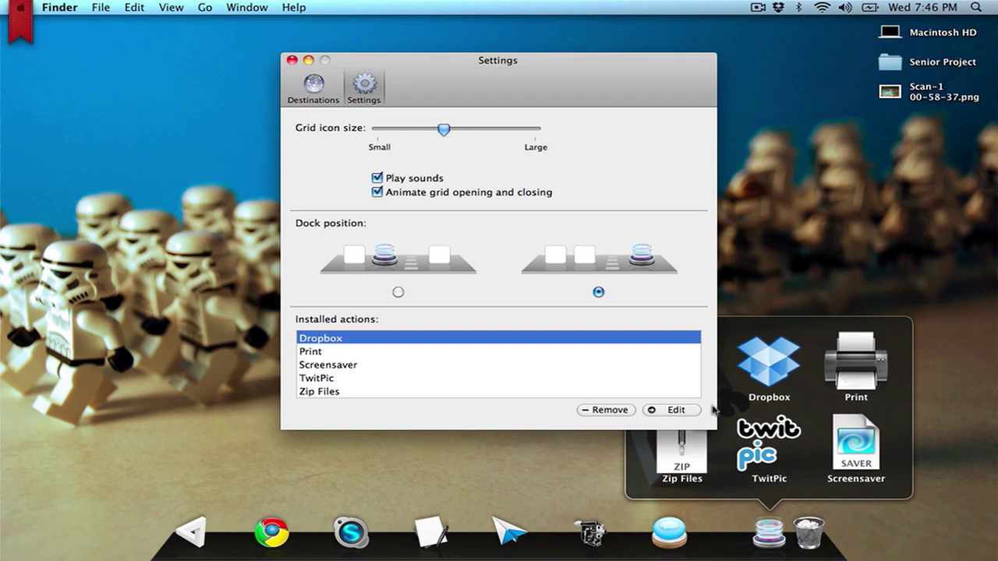
pyautogui.click(772, 539)
pyautogui.click(772, 539)
pyautogui.click(292, 61)
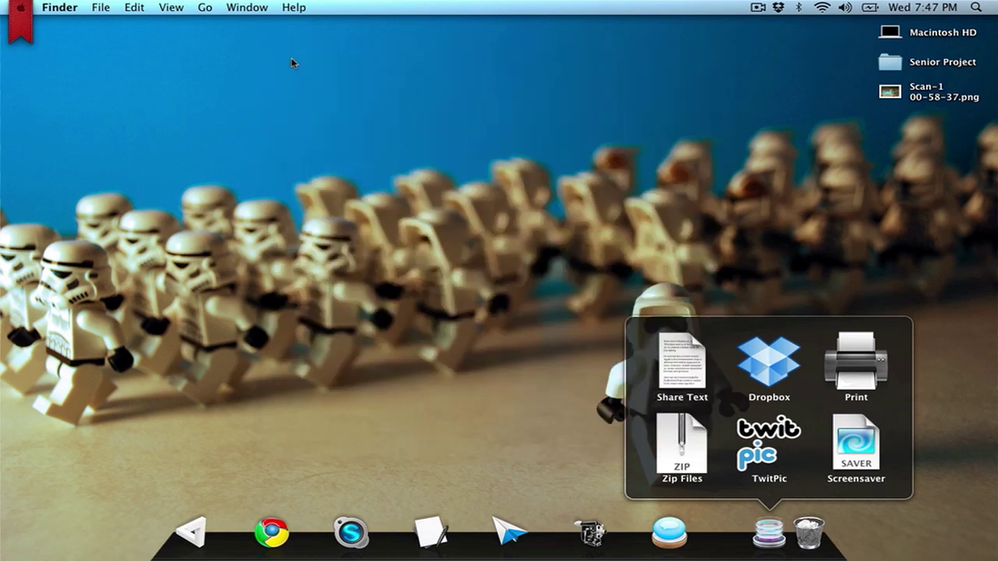
pyautogui.click(770, 546)
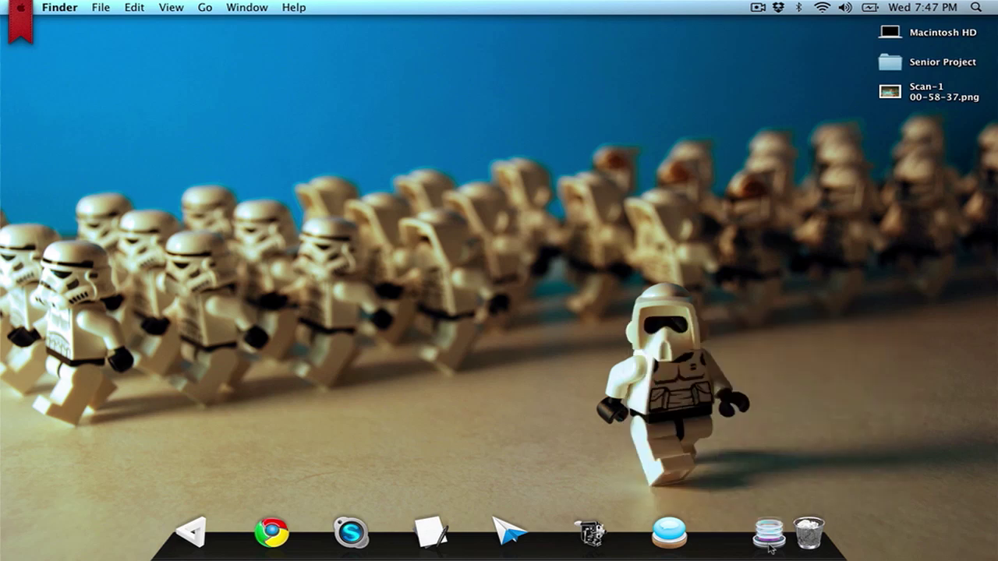
# Switch to Chrome, examine the user-contributed actions on the Extend Dropzone page, and minimize the browser window
pyautogui.click(283, 543)
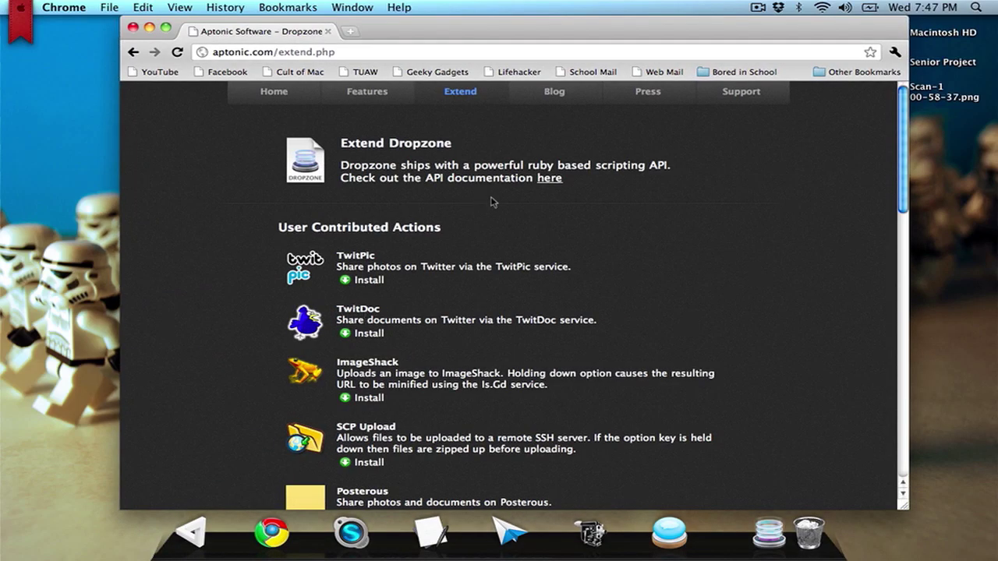
pyautogui.scroll(-3, 496, 210)
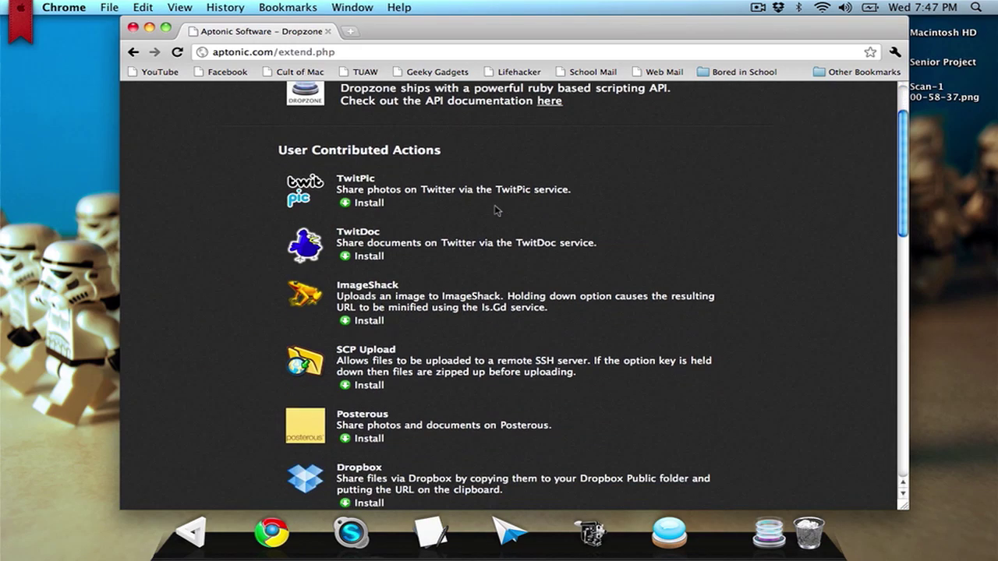
pyautogui.scroll(-2, 496, 210)
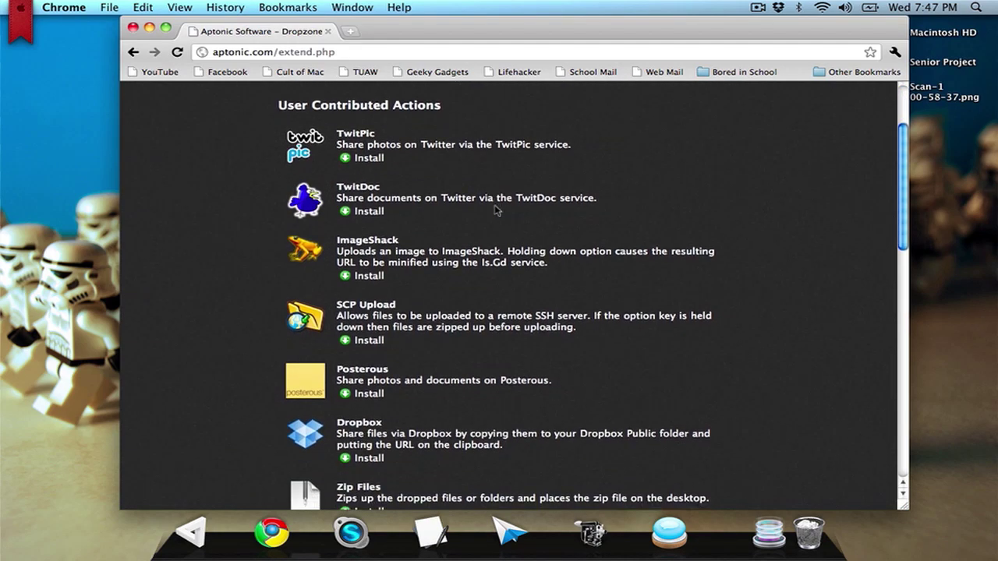
pyautogui.scroll(-1, 496, 211)
pyautogui.scroll(-2, 496, 210)
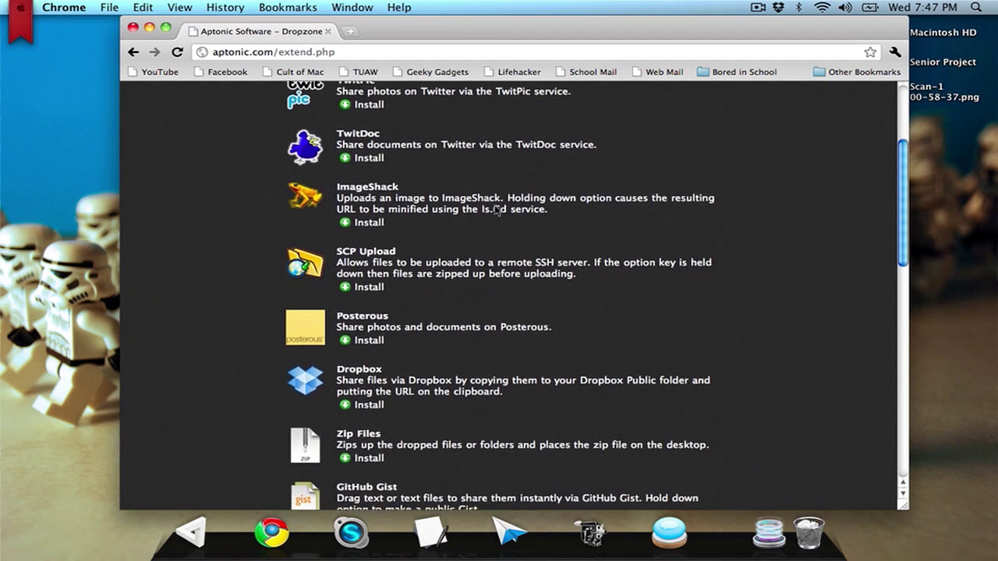
pyautogui.scroll(-3, 497, 210)
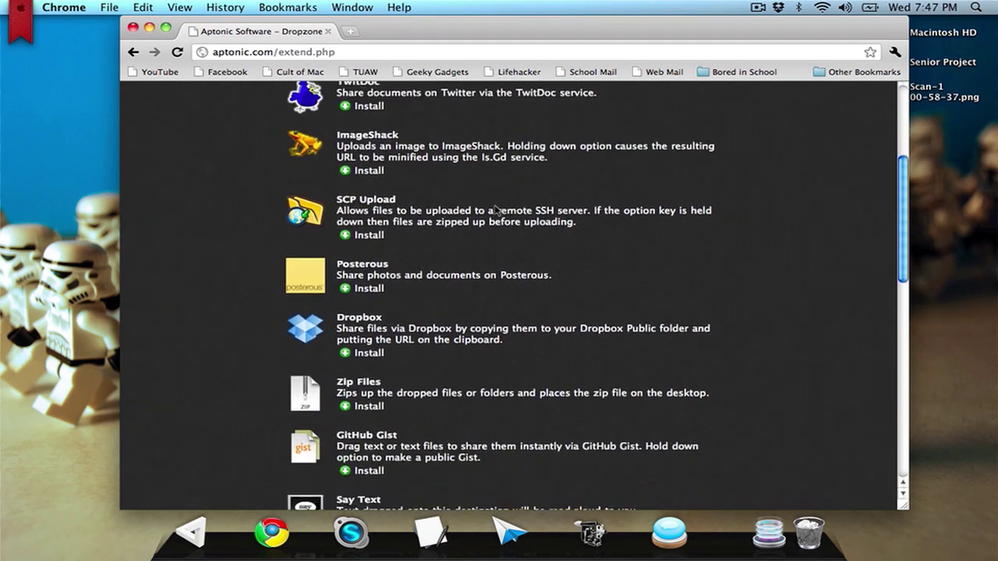
pyautogui.scroll(-9, 497, 210)
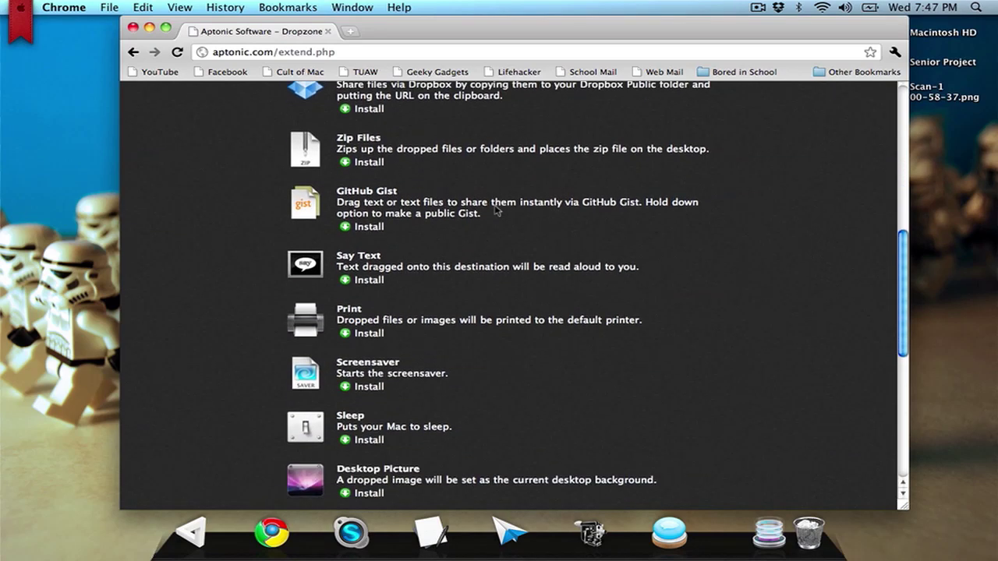
pyautogui.scroll(-10, 496, 210)
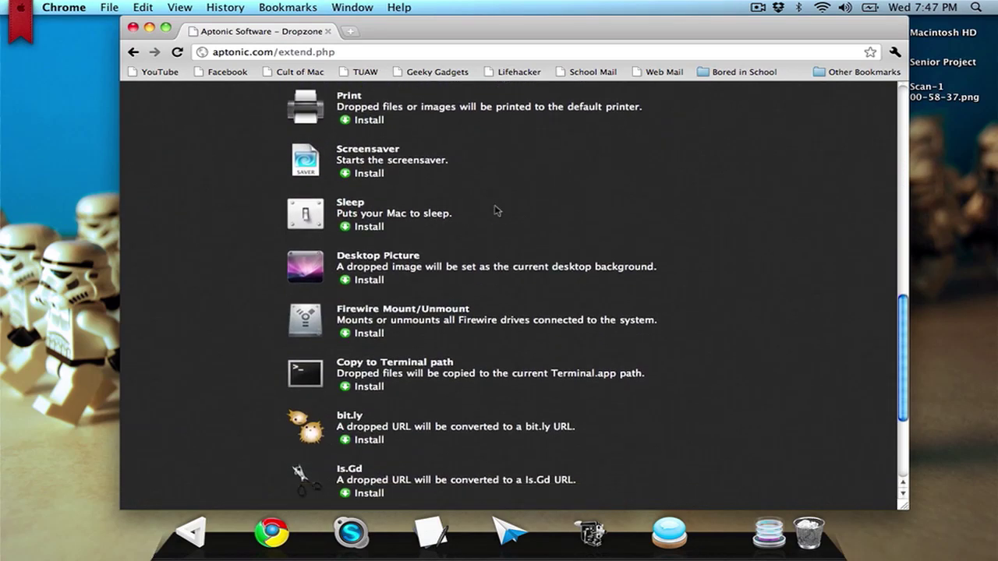
pyautogui.scroll(-5, 497, 210)
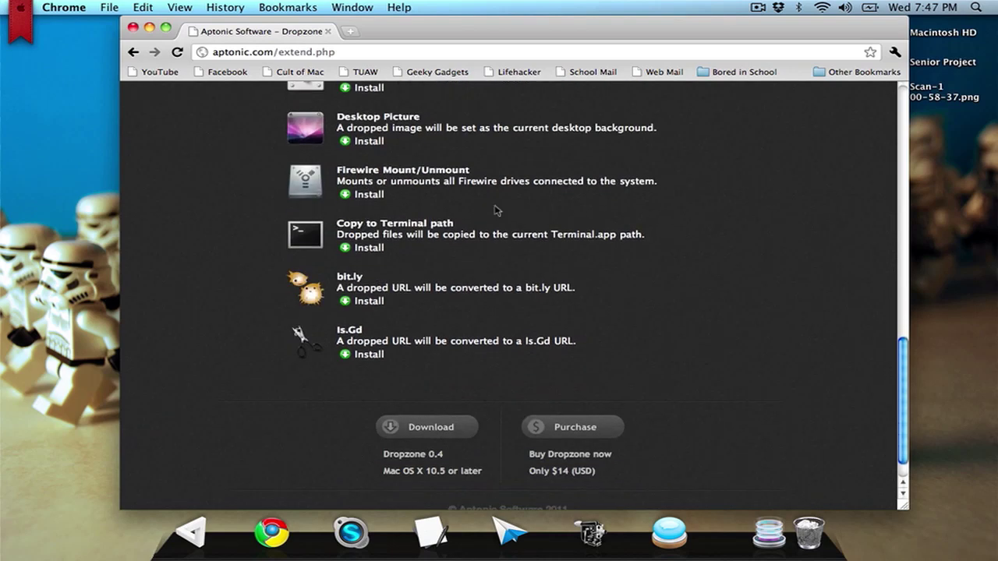
pyautogui.scroll(20, 497, 210)
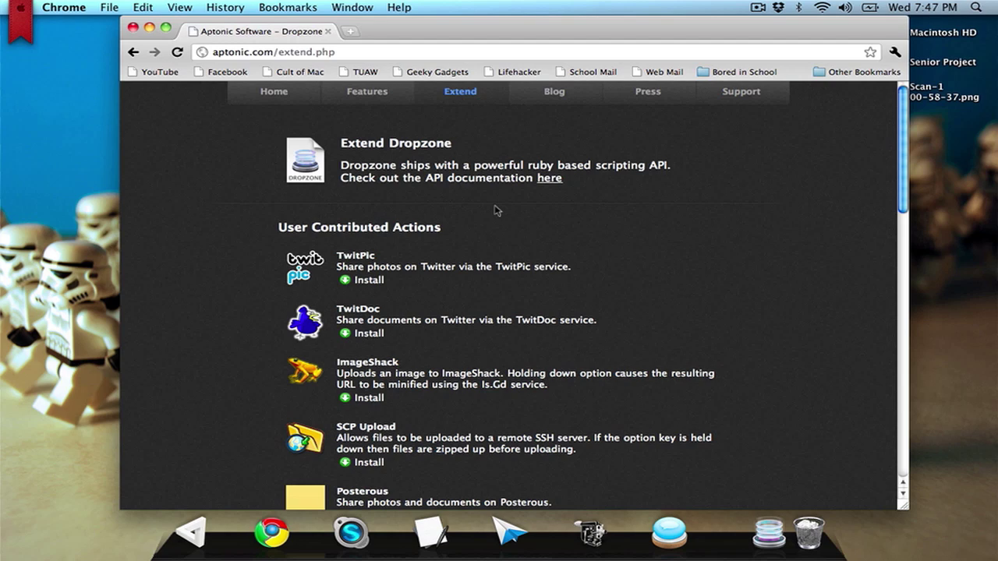
pyautogui.press('super+m')
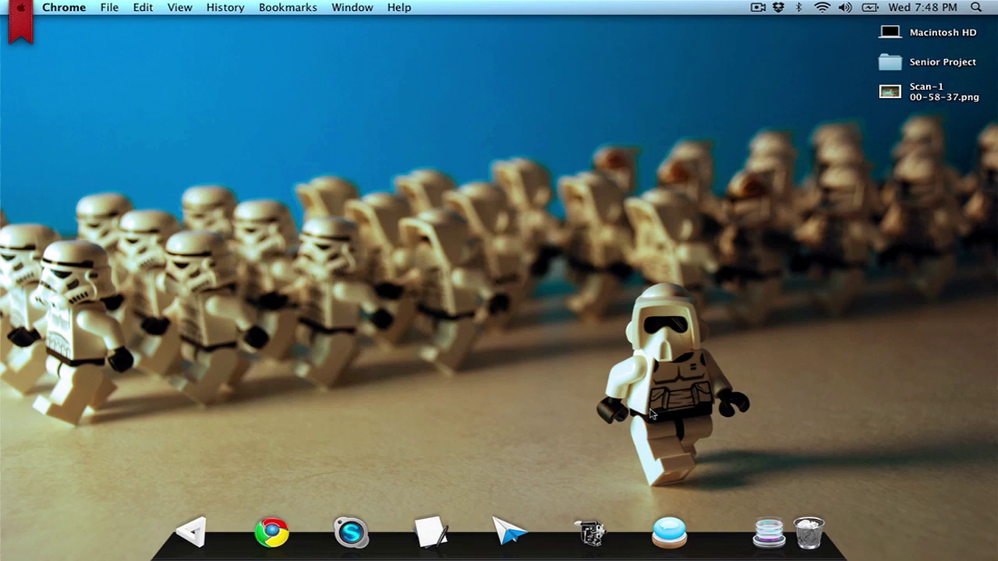
# Show the Dropzone destinations grid and close it again
pyautogui.click(775, 546)
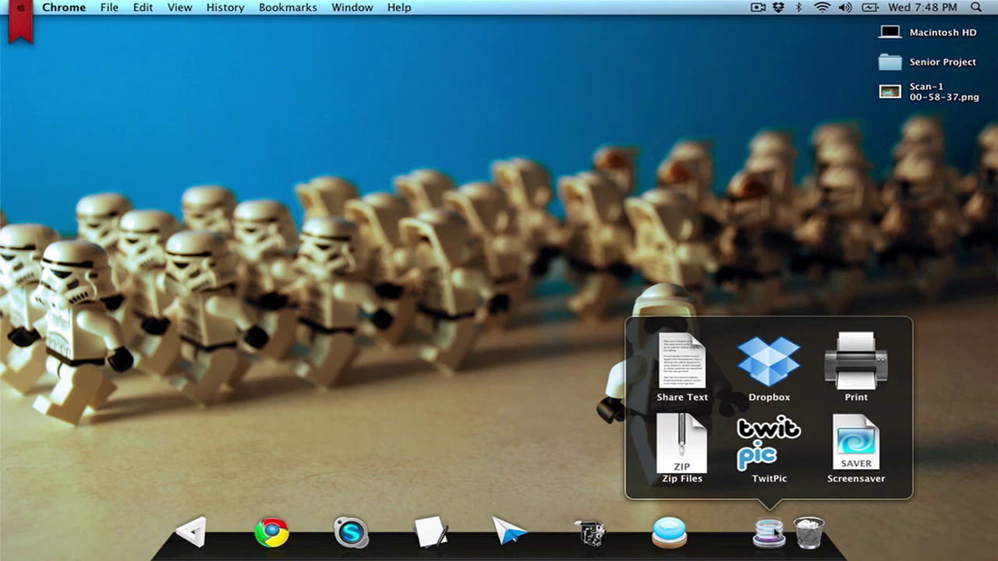
pyautogui.click(775, 533)
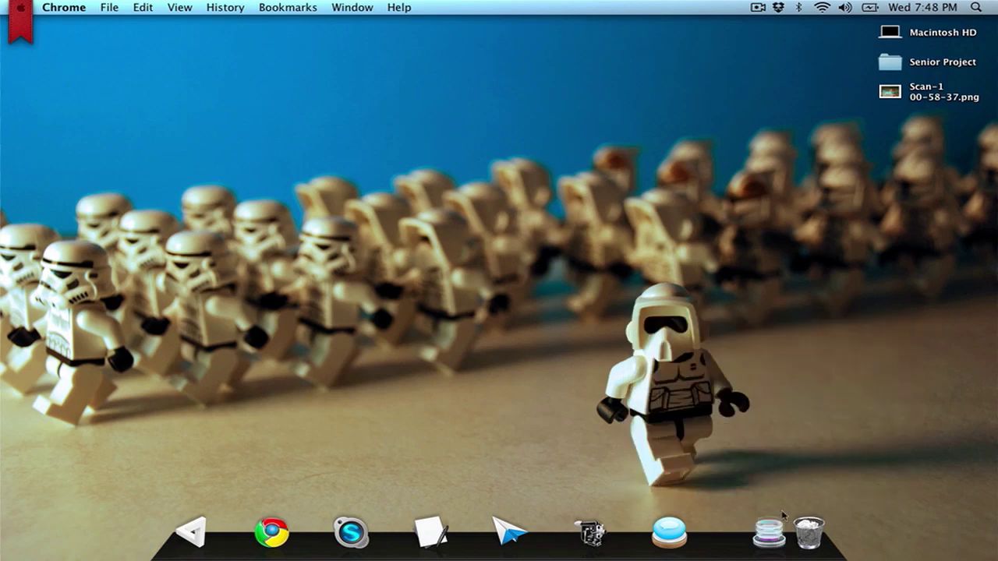